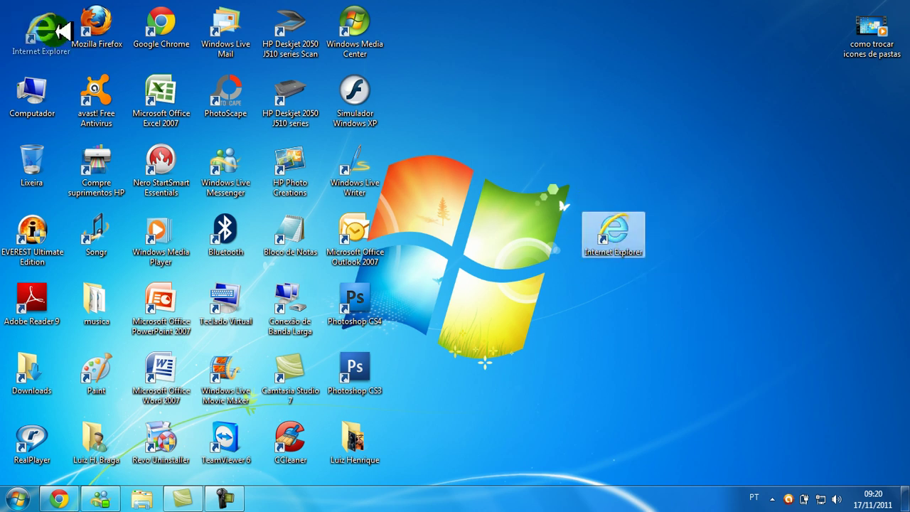
drag(399, 7, 66, 435)
click(481, 89)
right_click(496, 132)
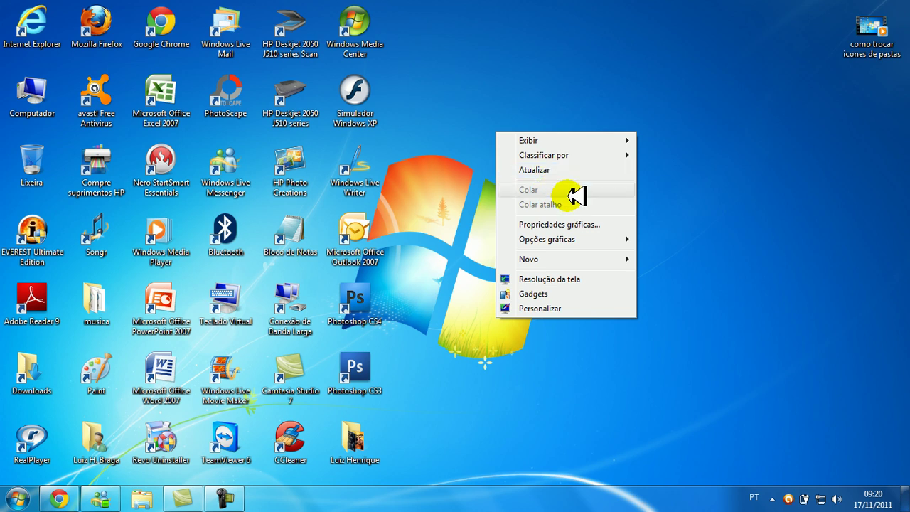
click(539, 169)
drag(32, 25, 591, 181)
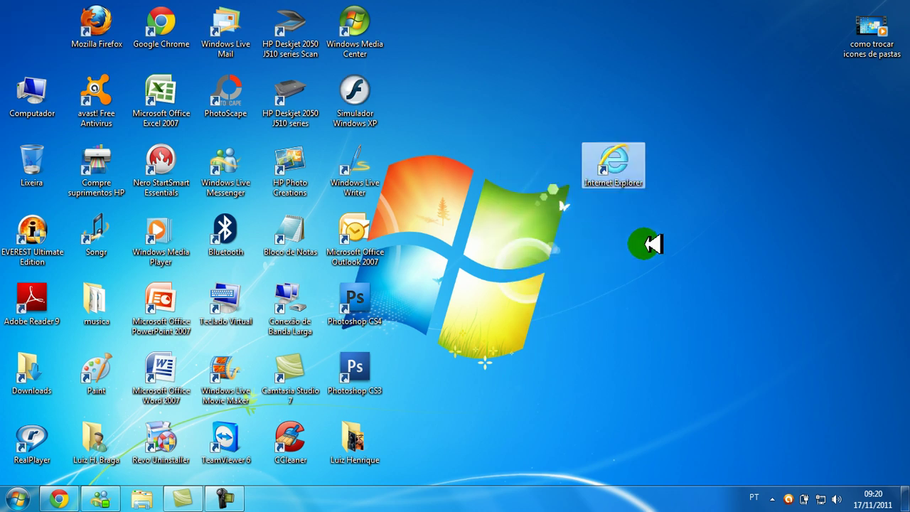
click(616, 207)
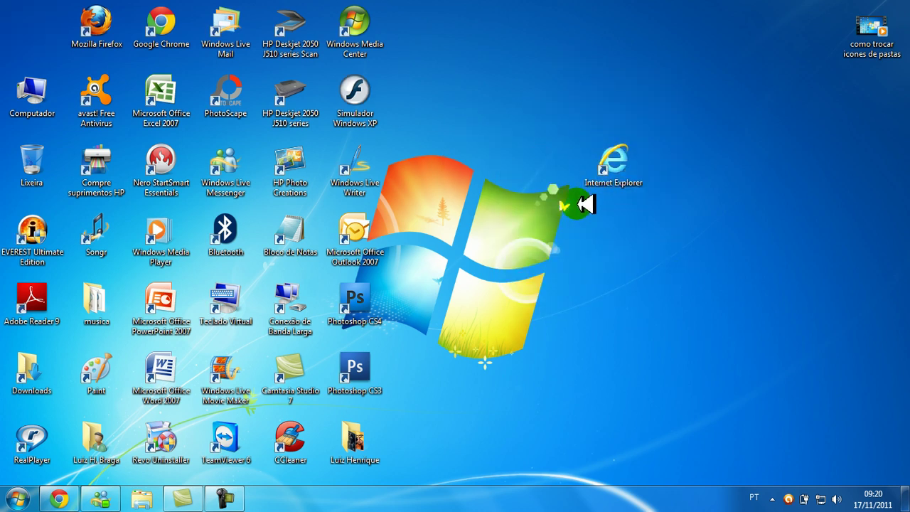
right_click(626, 215)
click(677, 252)
drag(600, 147, 32, 25)
drag(481, 36, 14, 498)
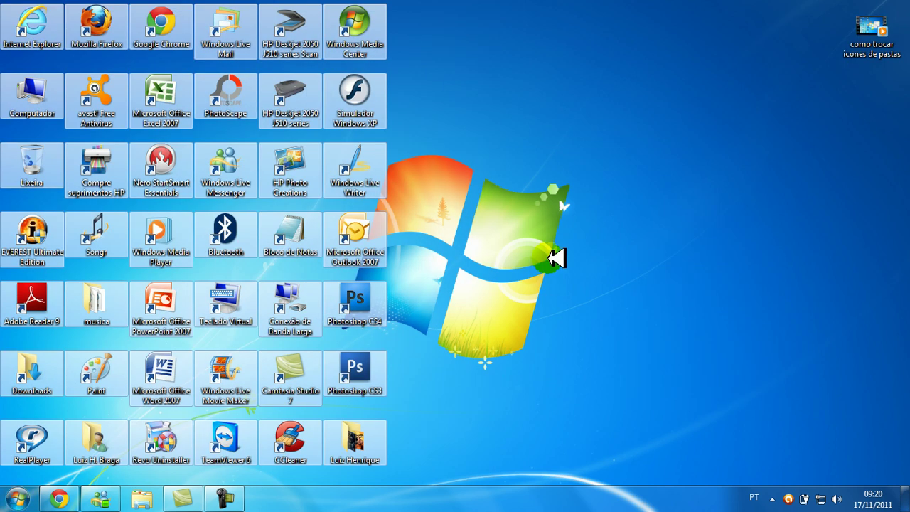
click(559, 275)
click(15, 499)
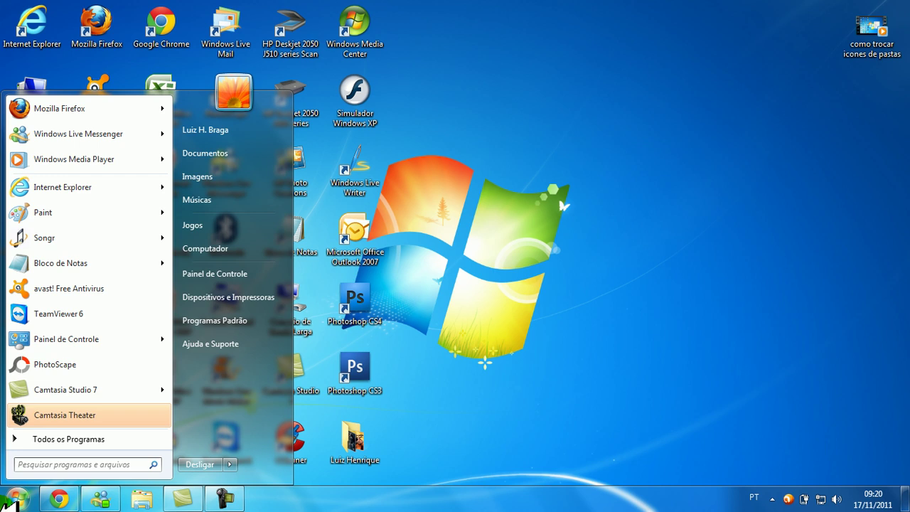
text(windows)
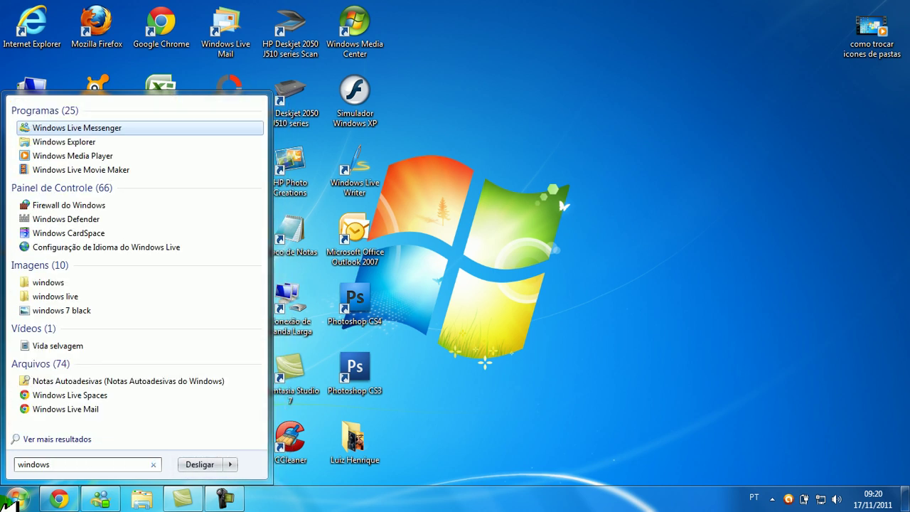
text( up)
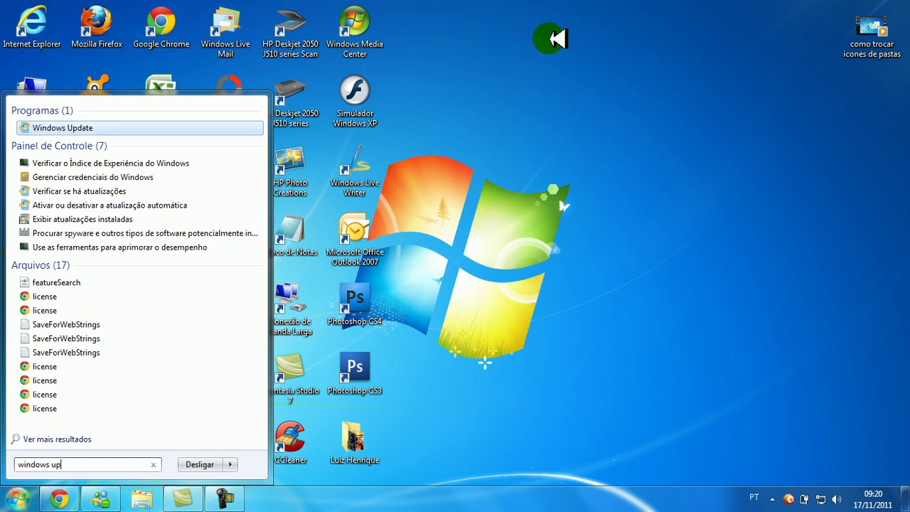
click(550, 37)
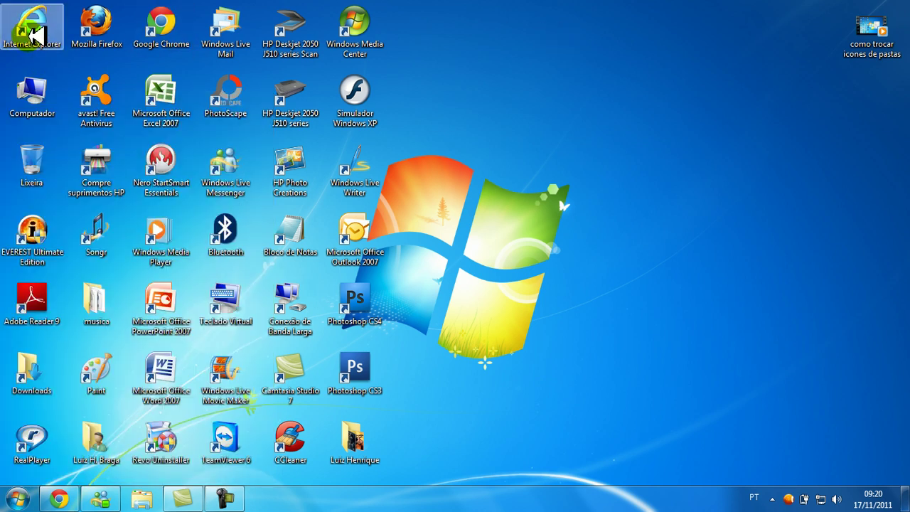
key(ctrl+a)
right_click(608, 111)
click(653, 148)
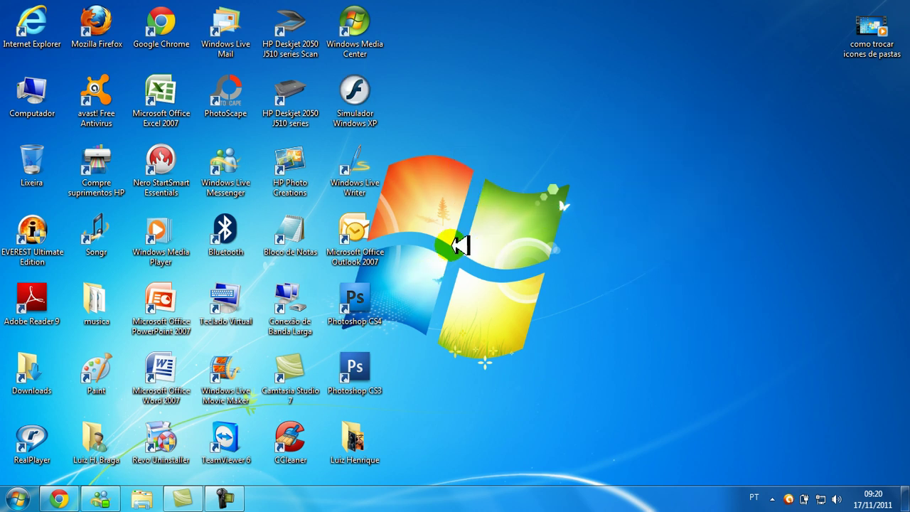
Open Internet Explorer to inspect its tools and toolbar options, and close the browser.
double_click(30, 17)
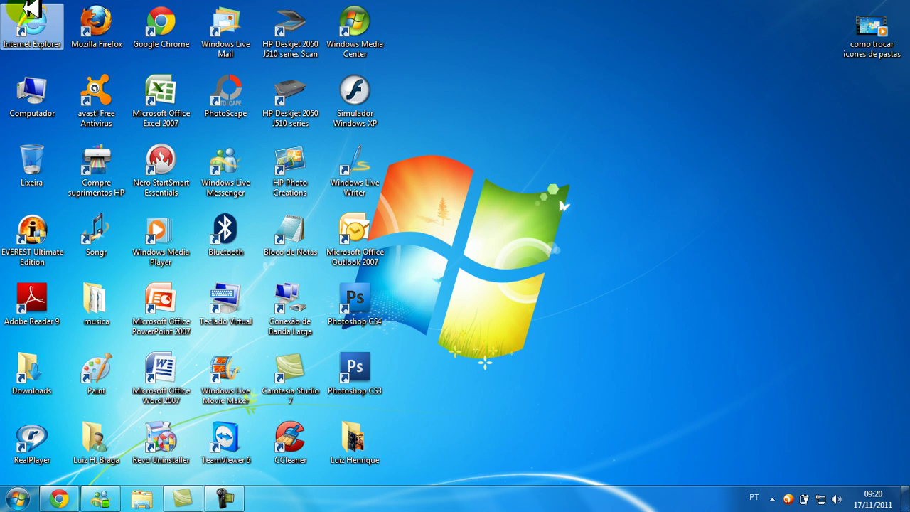
click(900, 27)
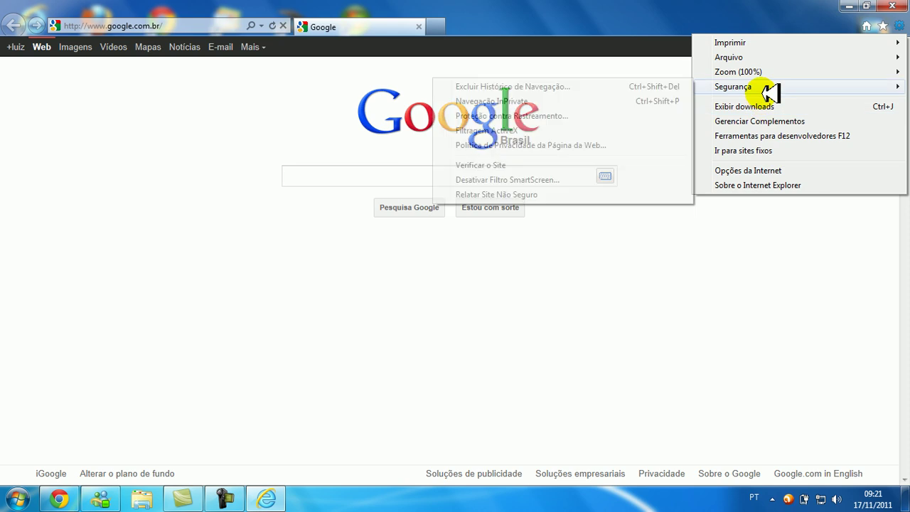
right_click(759, 12)
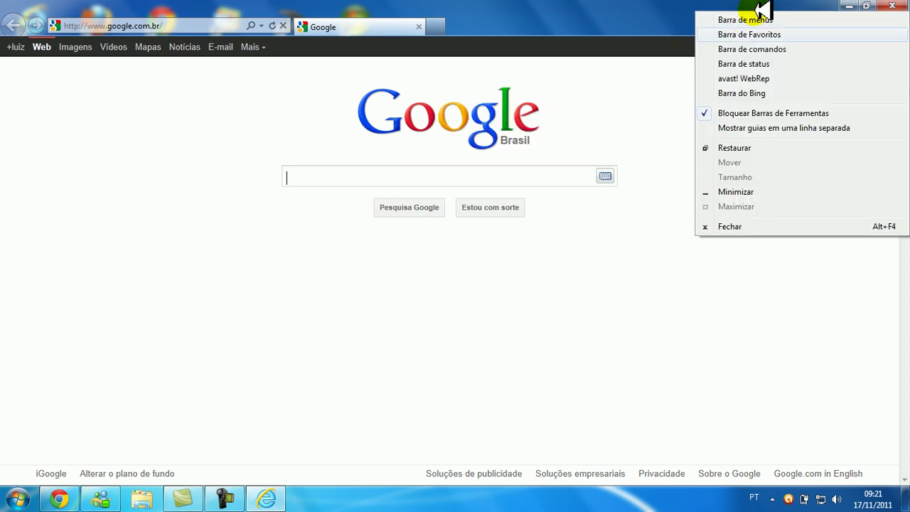
click(727, 319)
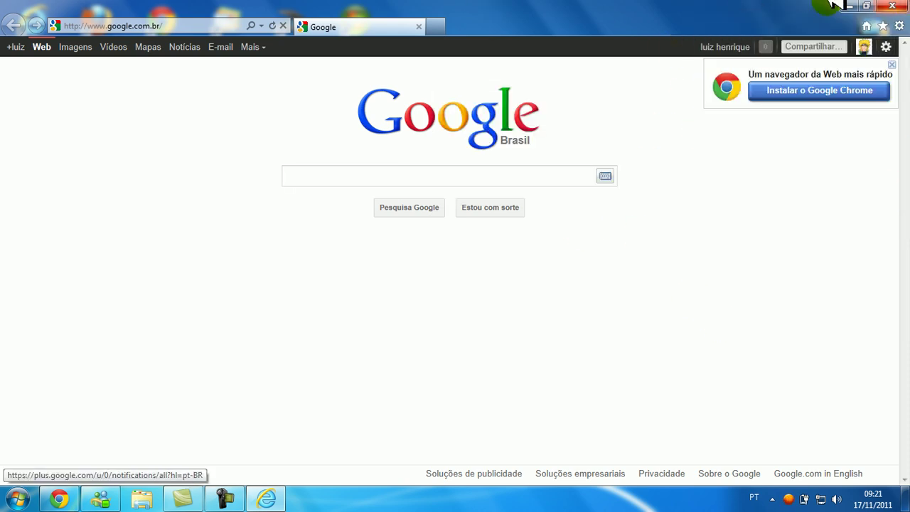
key(alt+F4)
key(ctrl+a)
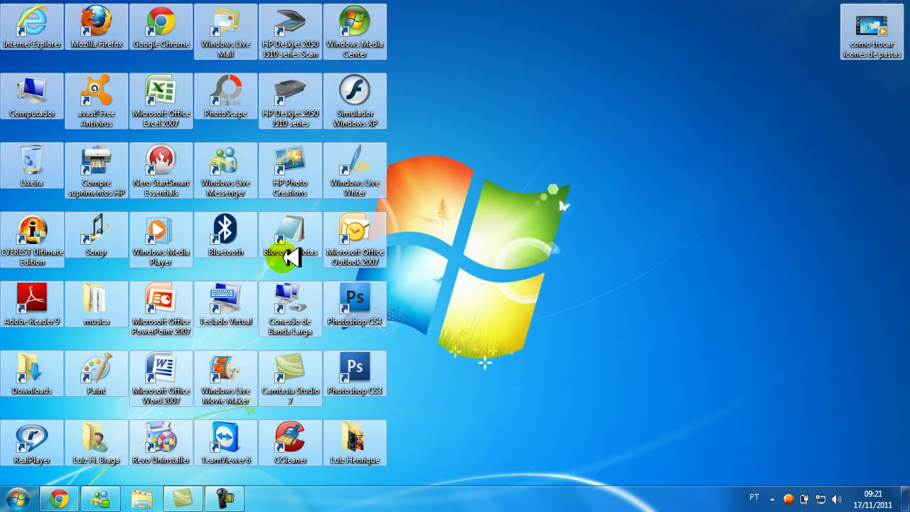
right_click(442, 313)
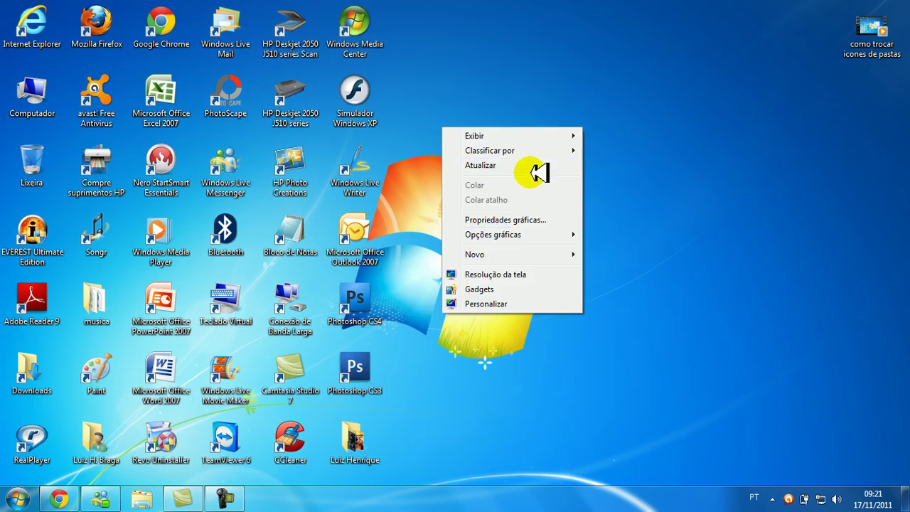
click(535, 166)
right_click(527, 169)
click(575, 202)
click(74, 79)
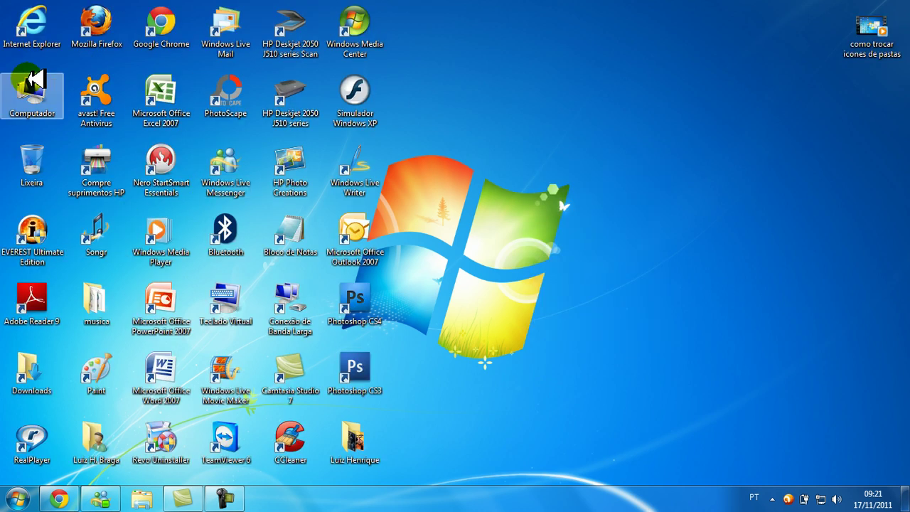
click(22, 14)
click(119, 158)
click(86, 63)
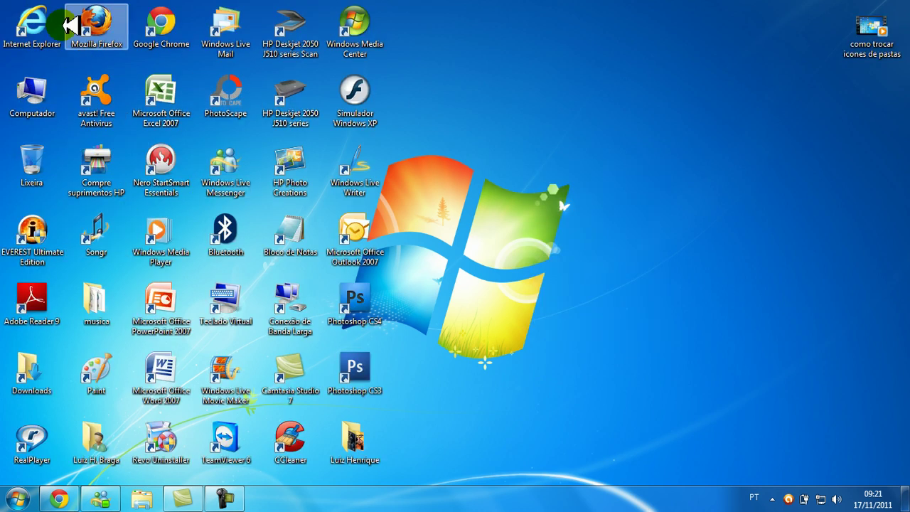
click(118, 141)
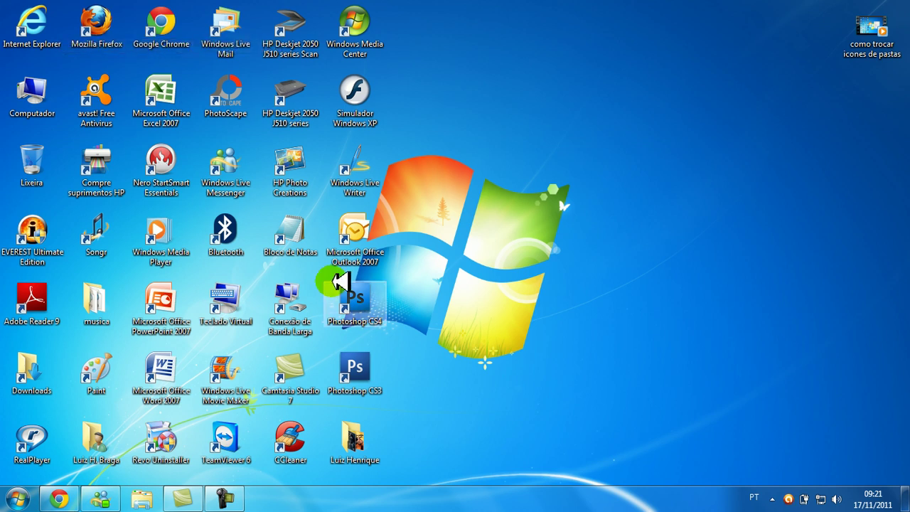
Search the computer's programs for "windows update" and open Windows Update.
click(15, 498)
click(93, 439)
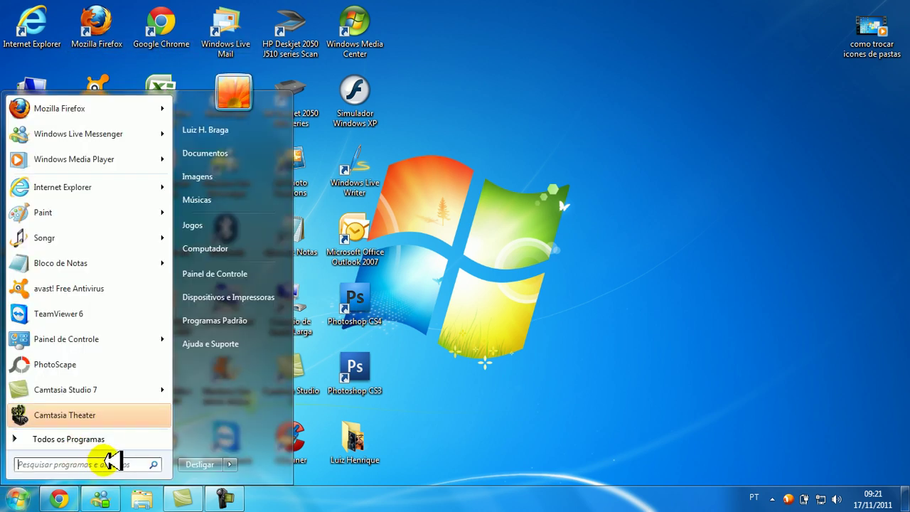
text(wind)
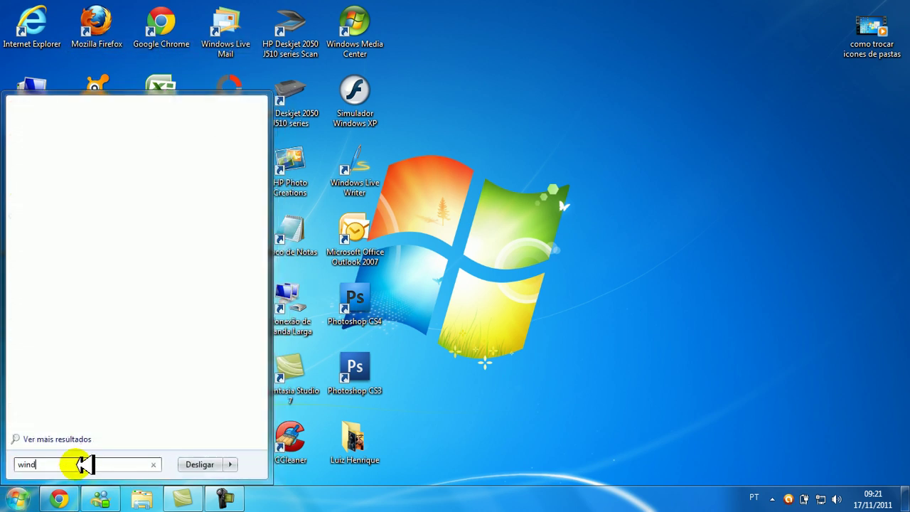
text(ows update)
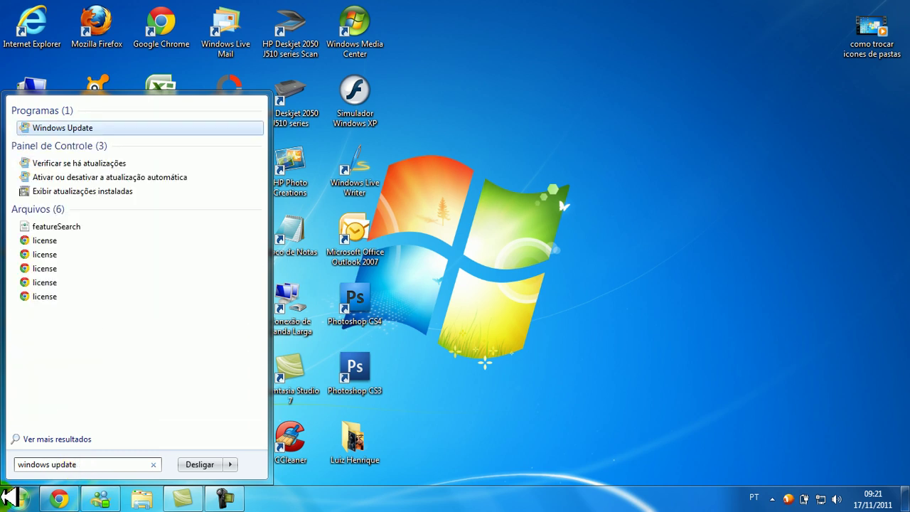
click(152, 128)
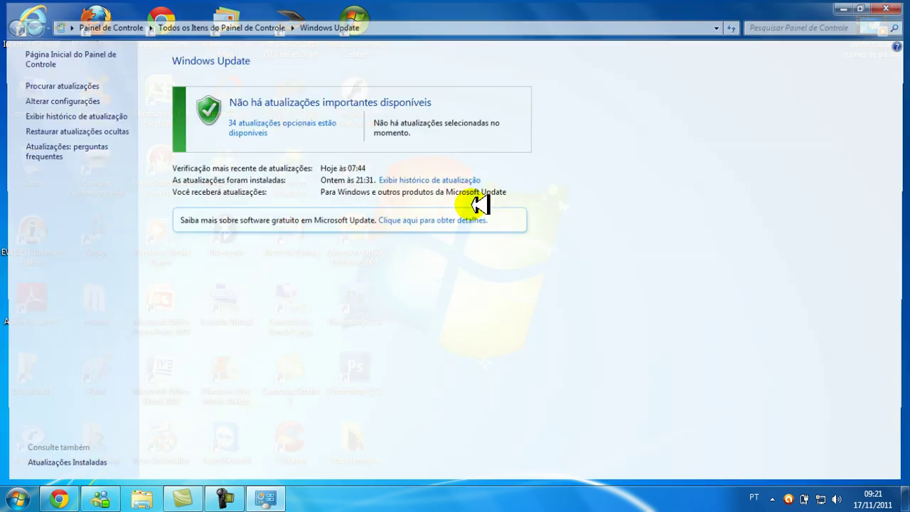
Review the available optional updates and the Windows Internet Explorer 9 language packs entry in the update history.
click(242, 127)
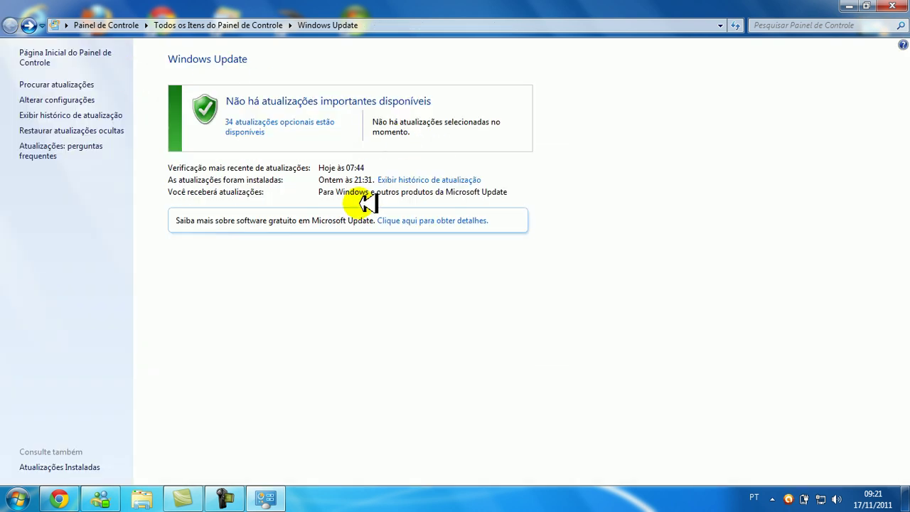
click(427, 180)
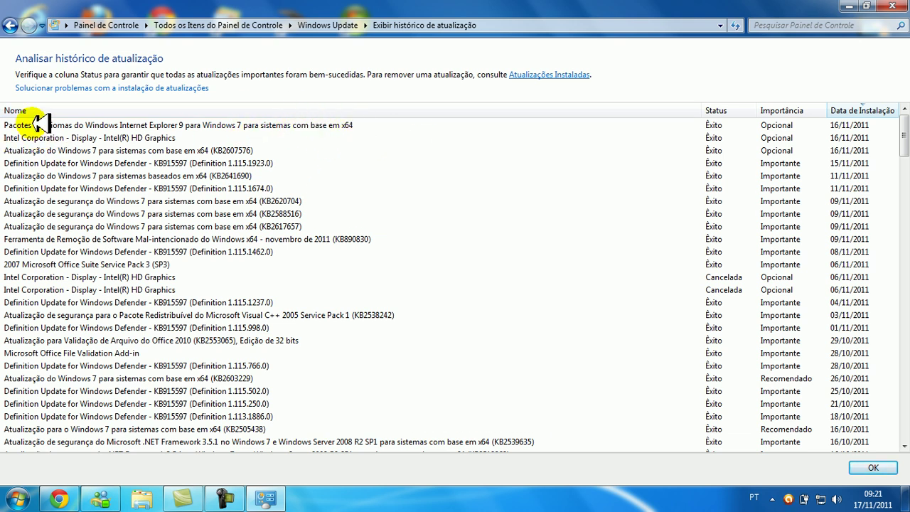
click(78, 124)
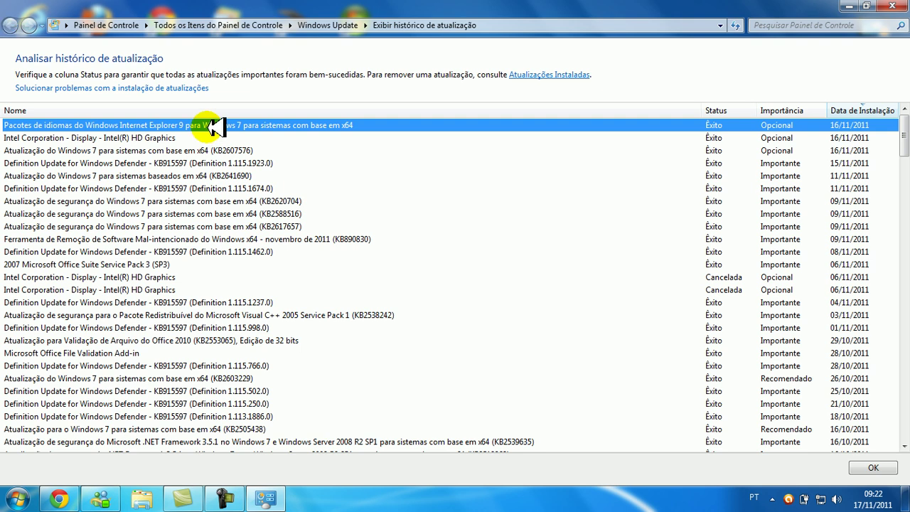
key(alt+Left)
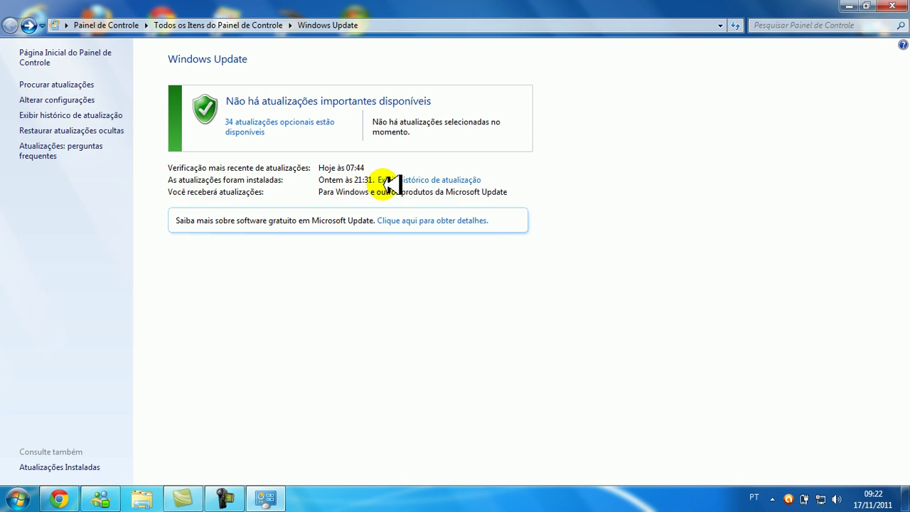
Compare the Internet Explorer 9 language packs entry in the update history with the list of optional updates.
click(414, 180)
click(252, 131)
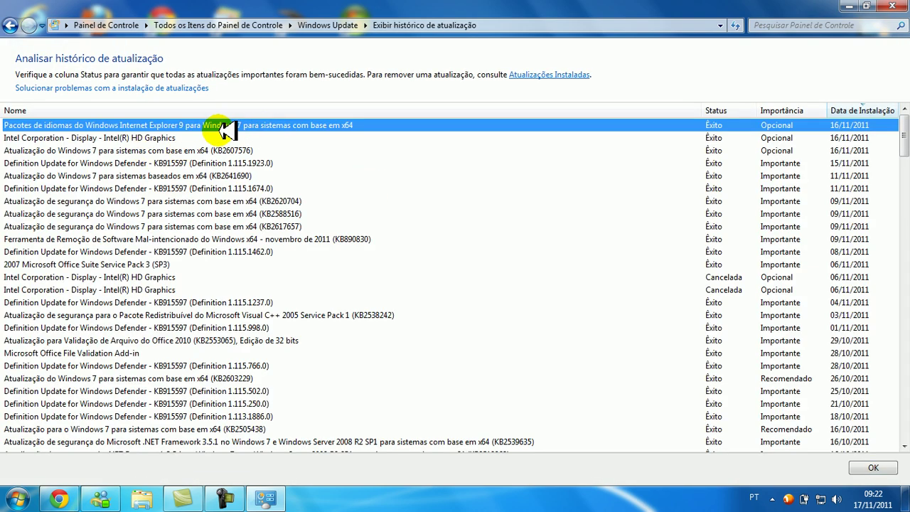
key(alt+Left)
click(235, 126)
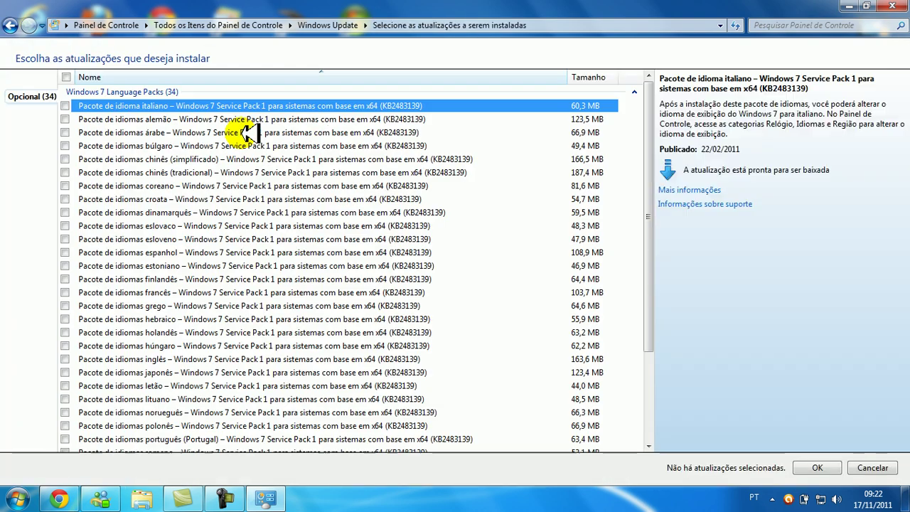
key(alt+Left)
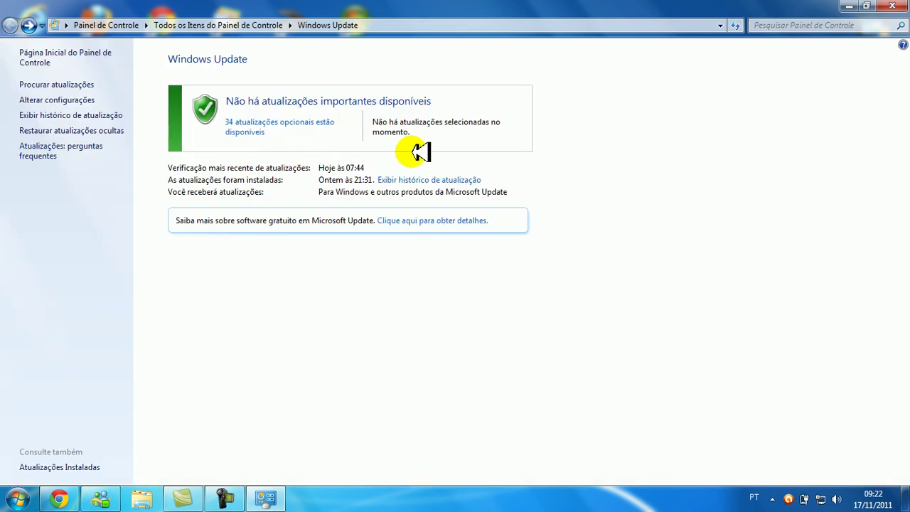
Revisit the update history and the optional updates list, confirming the list without selecting any update.
click(409, 179)
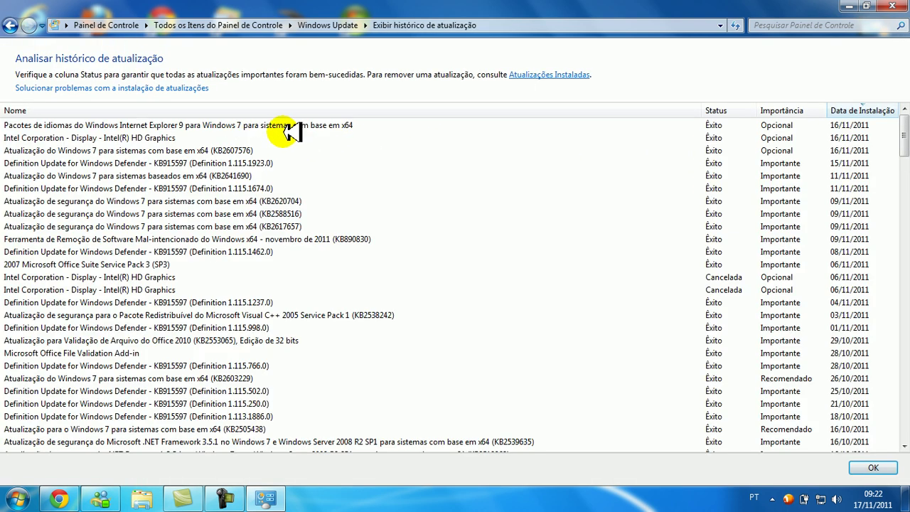
key(alt+Left)
click(256, 126)
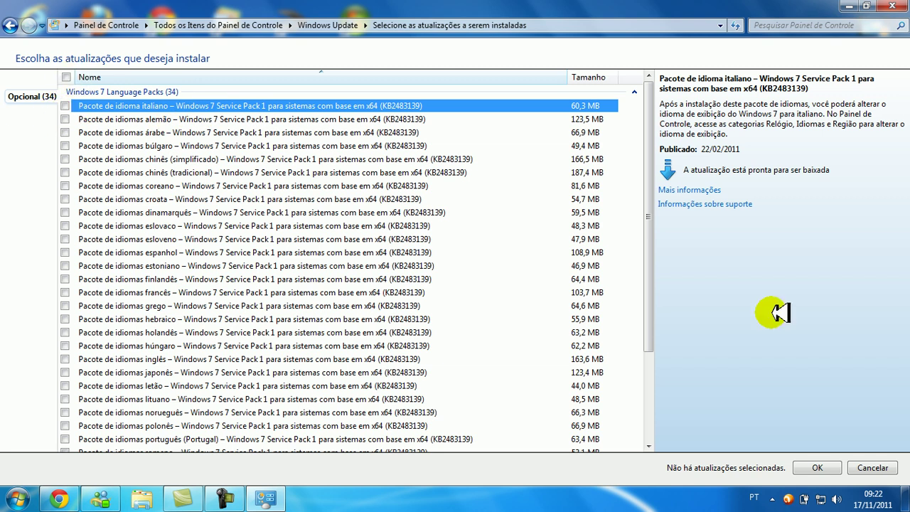
click(818, 467)
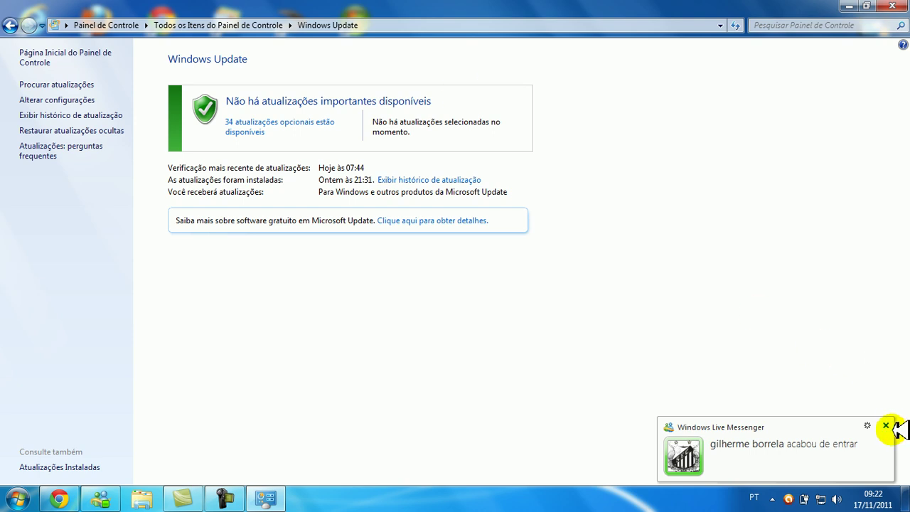
Dismiss the messenger notification and examine the Internet Explorer 9 language packs entry in the update history, returning to the Windows Update overview.
click(889, 427)
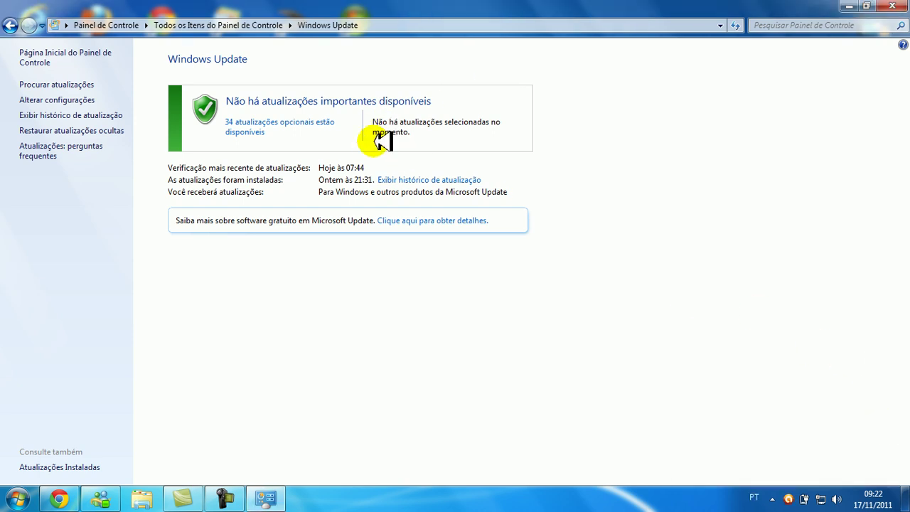
click(404, 179)
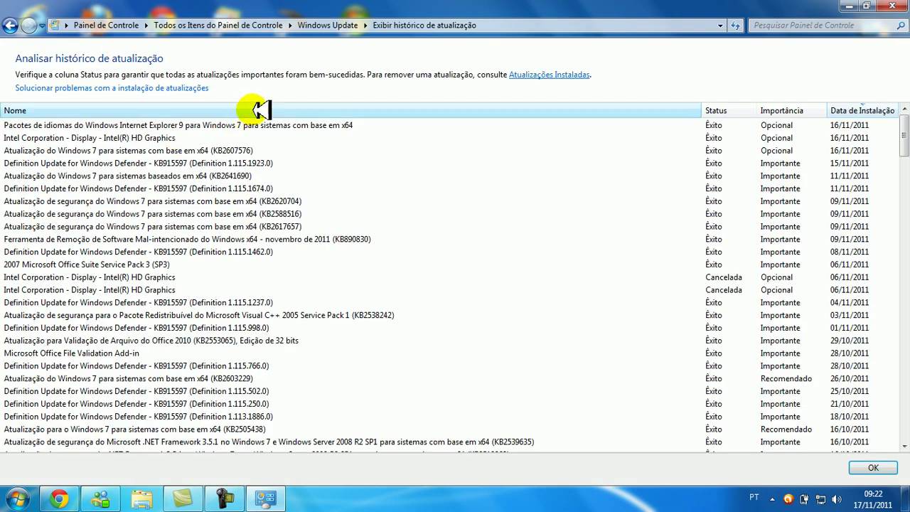
click(246, 127)
key(BackSpace)
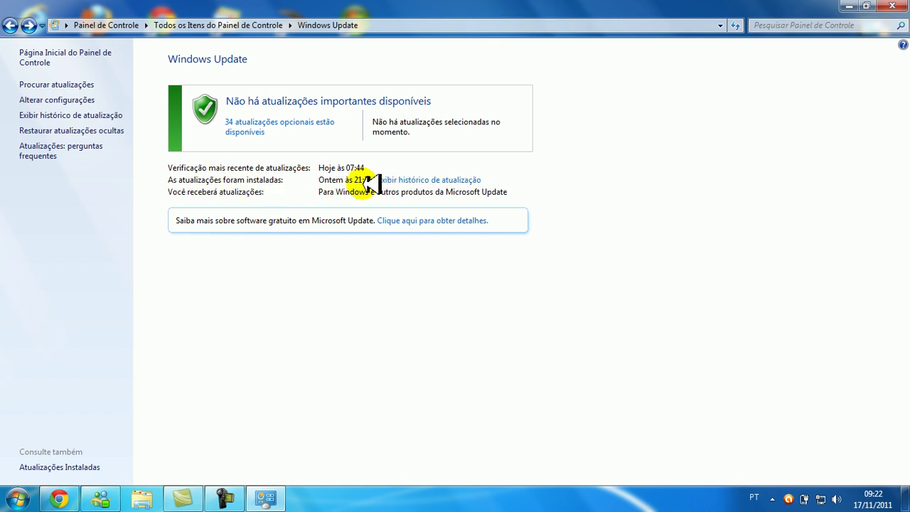
Select the Windows Internet Explorer 9 language packs entry in the update history for review and close Windows Update.
click(394, 182)
click(179, 125)
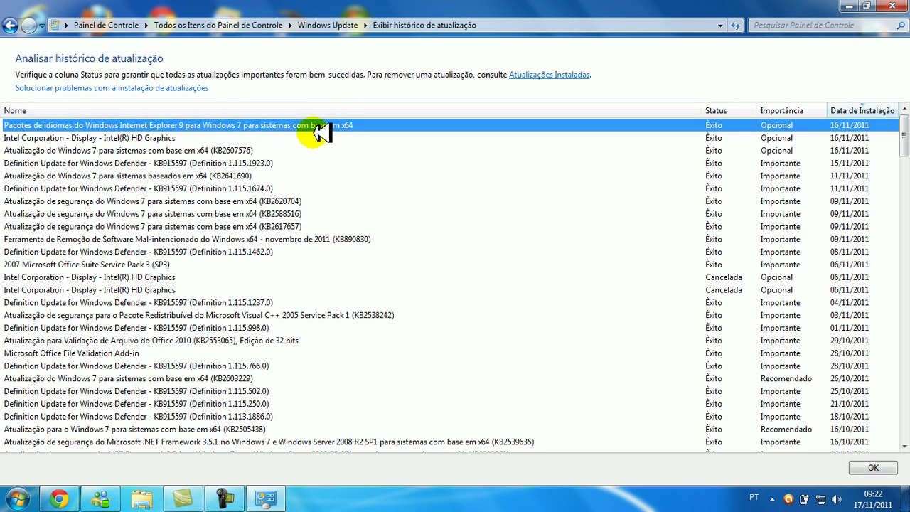
key(BackSpace)
key(alt+F4)
Open Internet Explorer with an additional blank tab and look over the browser's tools options.
double_click(23, 32)
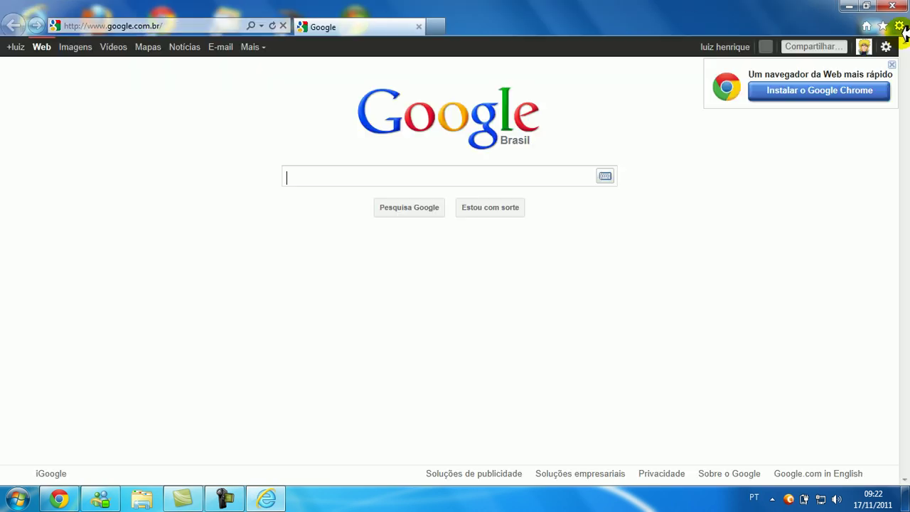
click(900, 26)
click(437, 26)
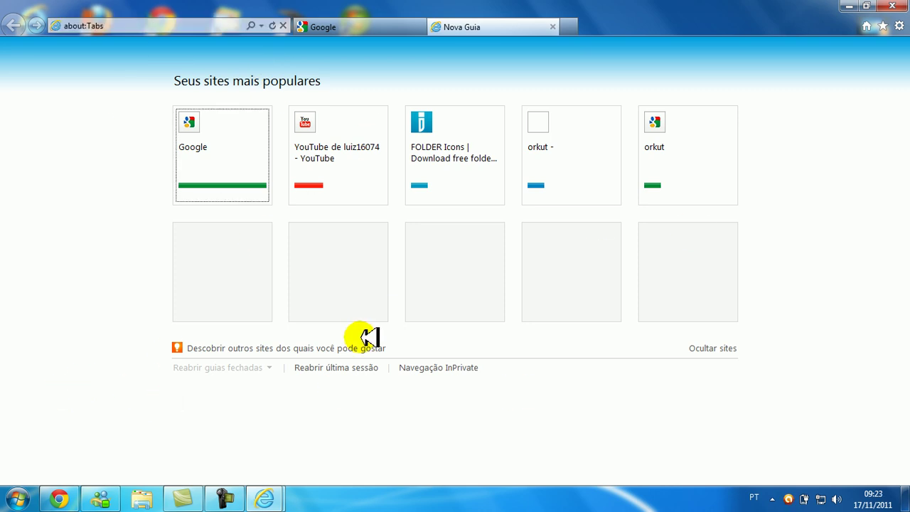
click(900, 26)
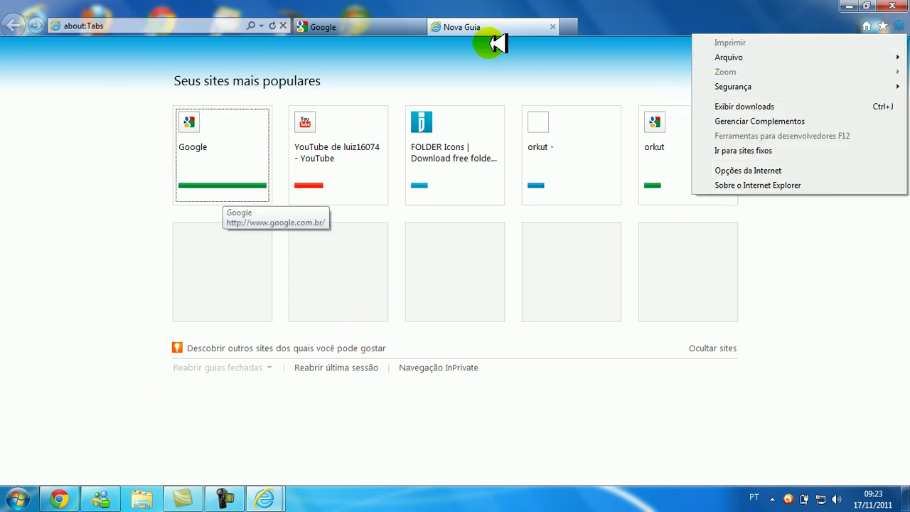
Search Google for "internet explore" in the original tab.
click(340, 26)
click(347, 178)
text(internet e)
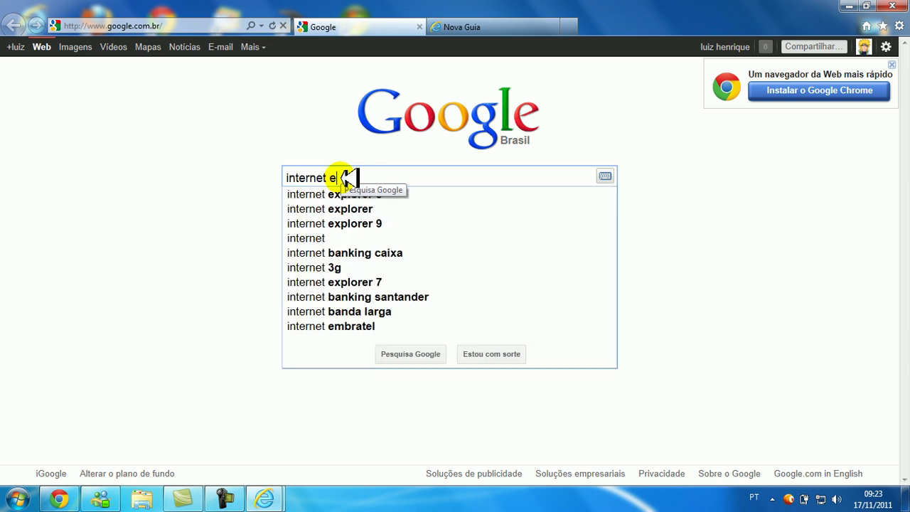
text(x)
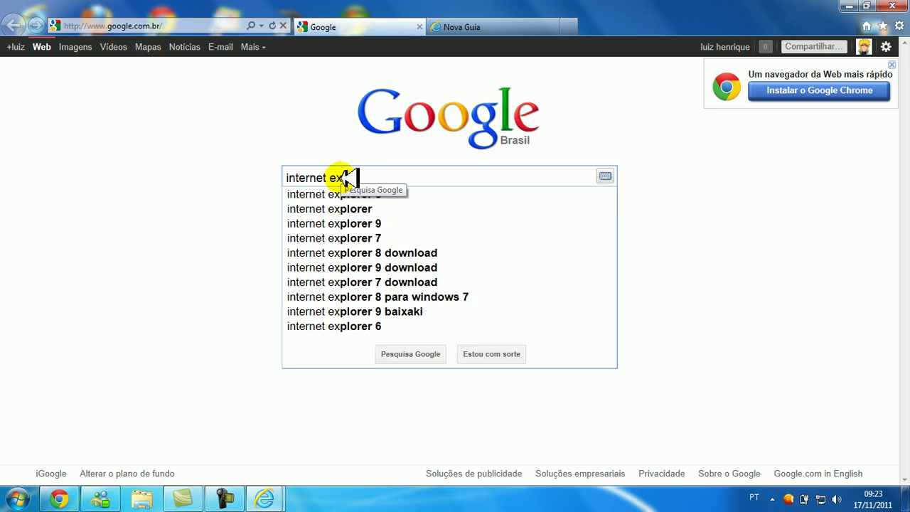
text(plore)
key(Return)
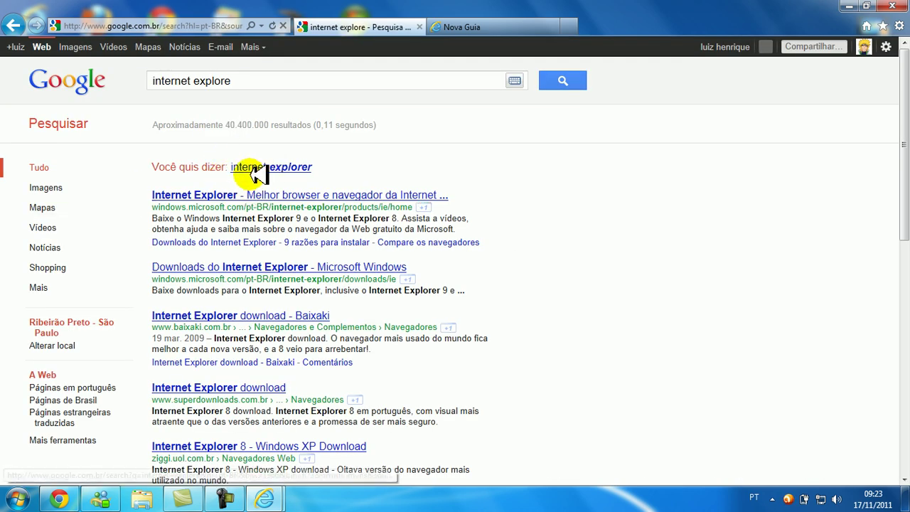
View the properties of the suggested "internet explorer" spelling link above the results, leaving them unchanged.
drag(325, 168, 234, 167)
right_click(246, 166)
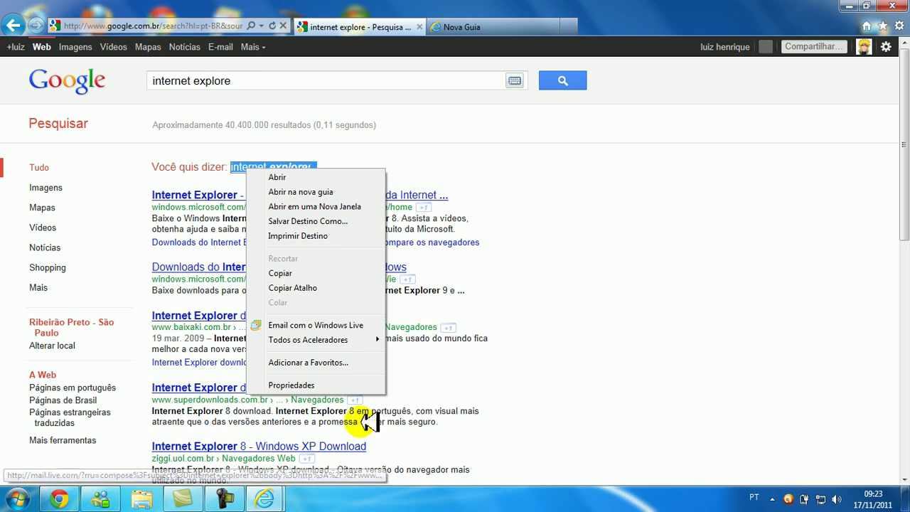
click(298, 385)
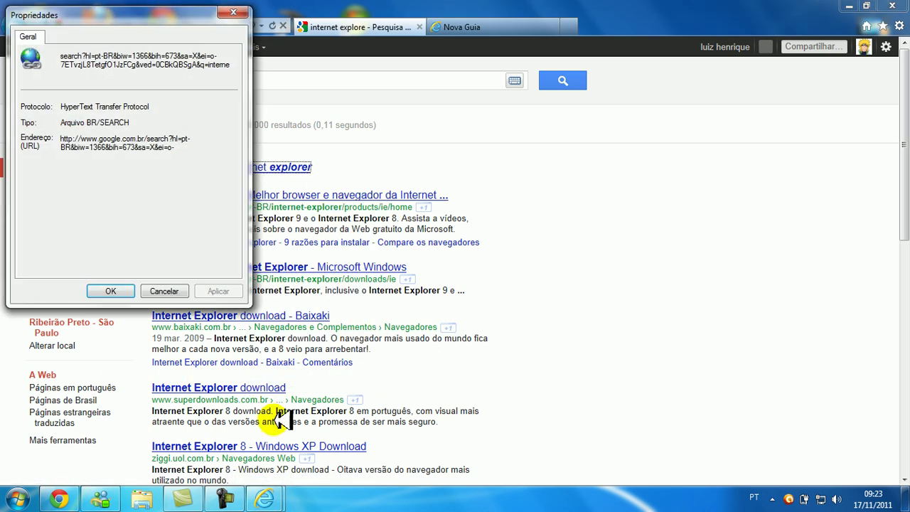
click(165, 290)
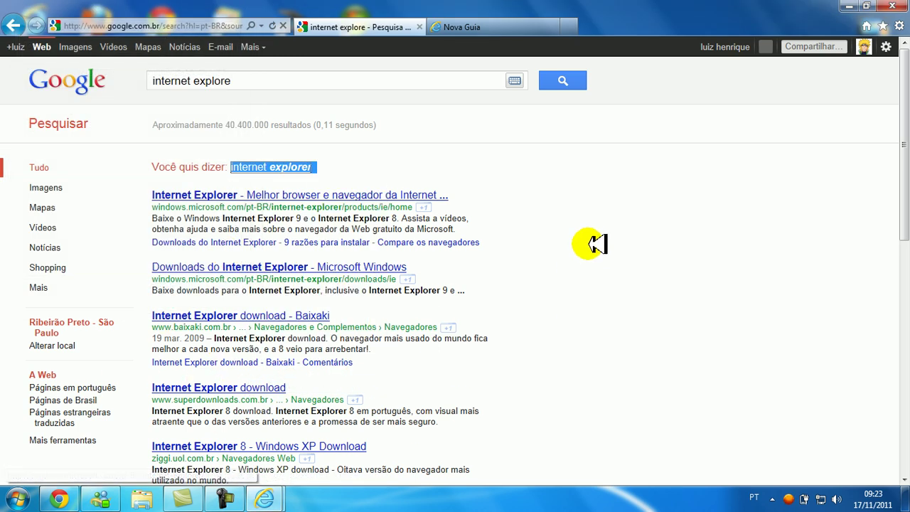
click(596, 174)
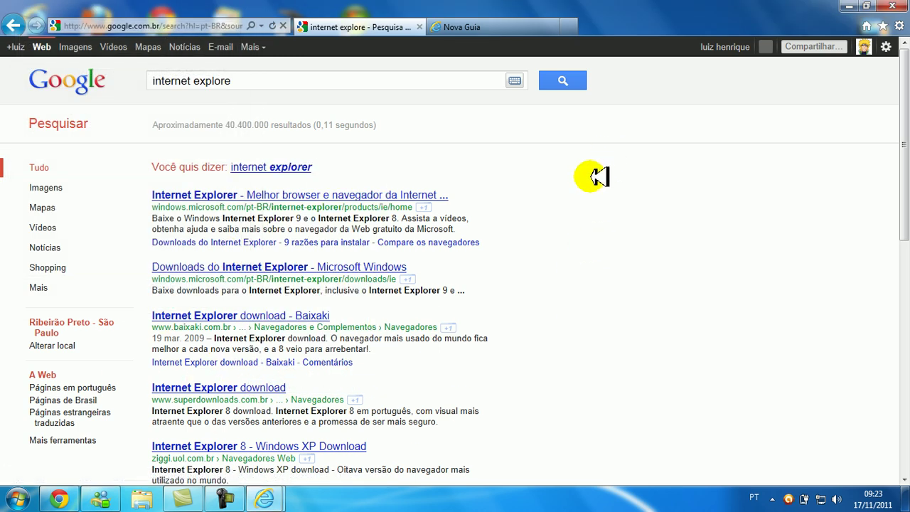
Close the blank new tab and search from the Google home page for "microsoft internet explore 9".
click(493, 20)
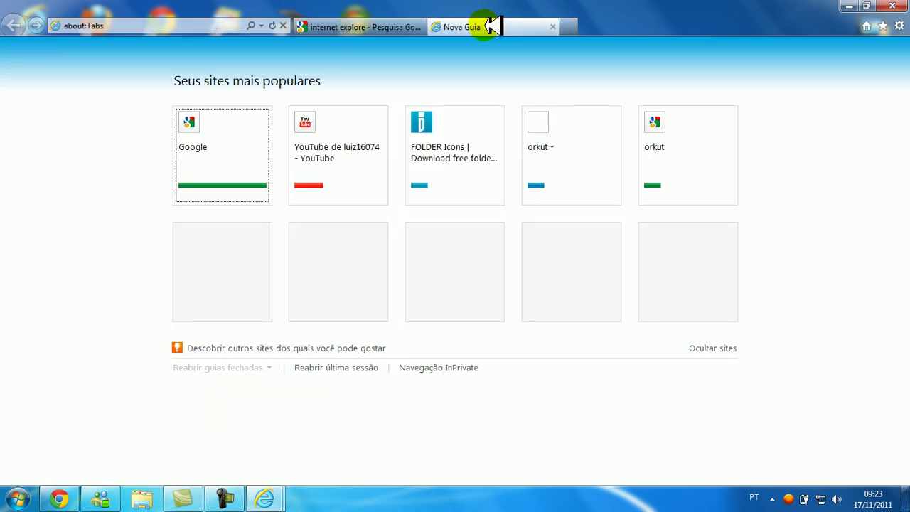
click(560, 25)
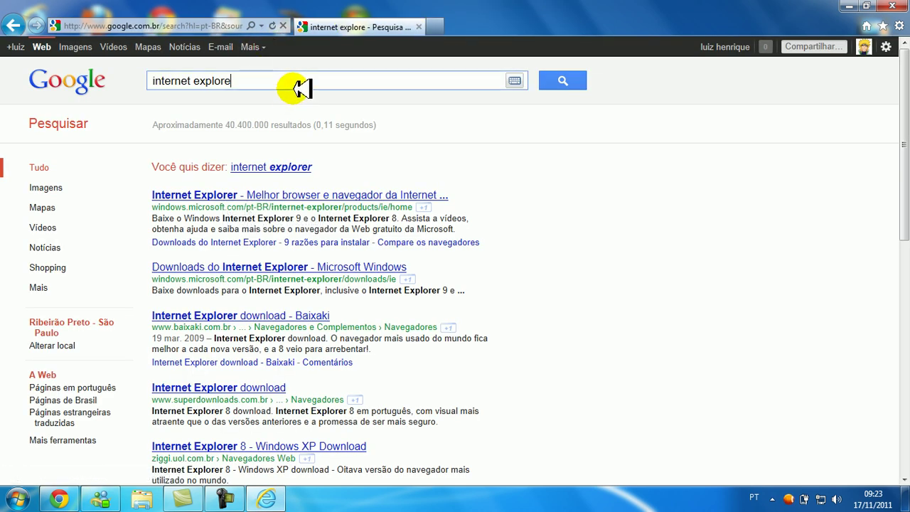
click(39, 49)
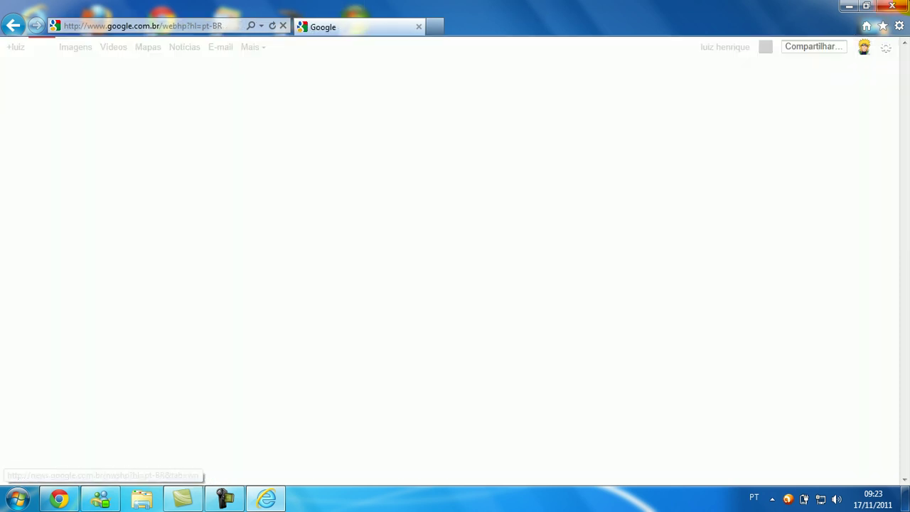
text(microsoft inye)
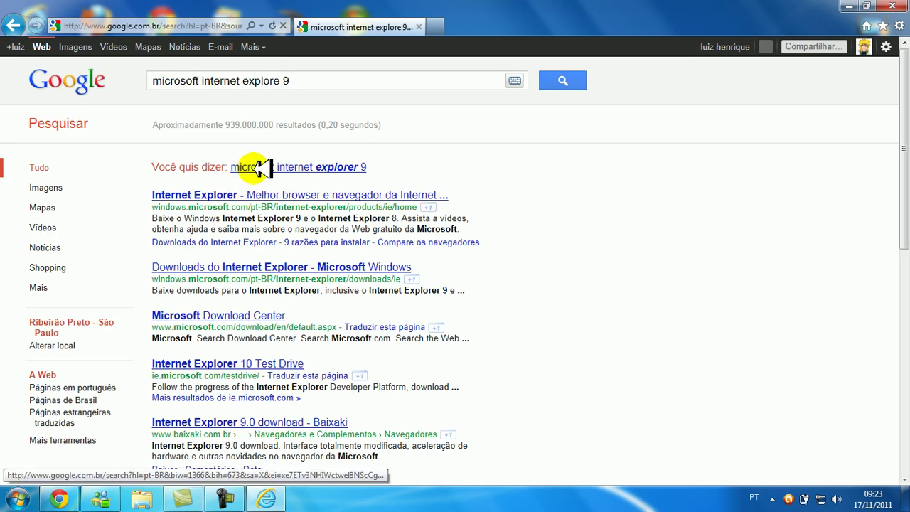
Open the first search result, Microsoft's Internet Explorer page, dismissing the messenger notification, and minimize the browser.
click(263, 192)
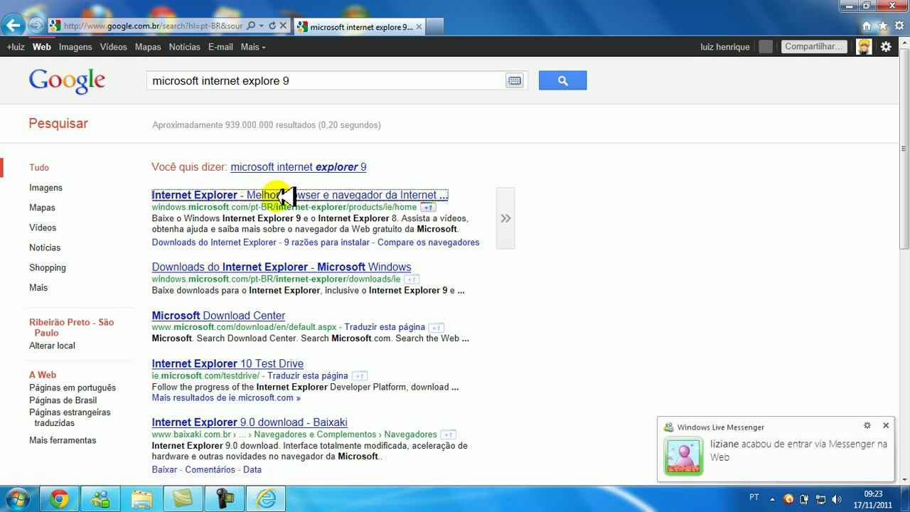
click(886, 426)
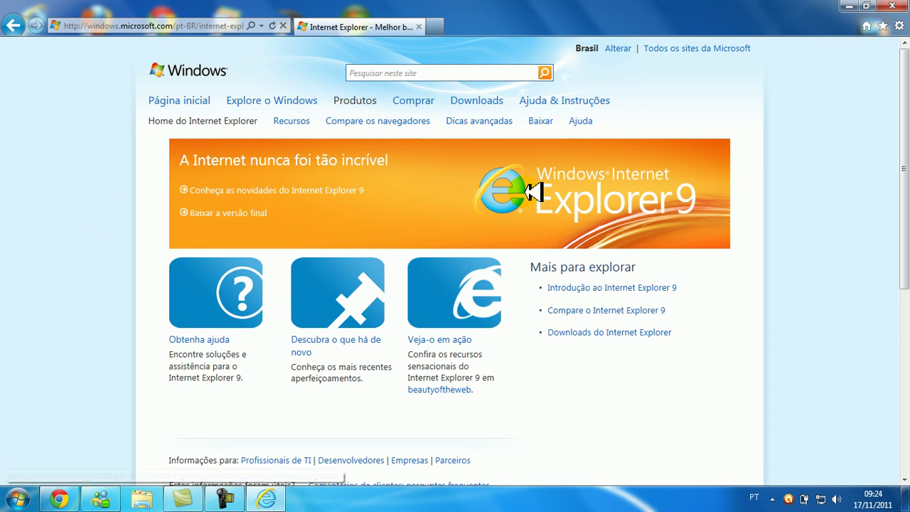
click(848, 6)
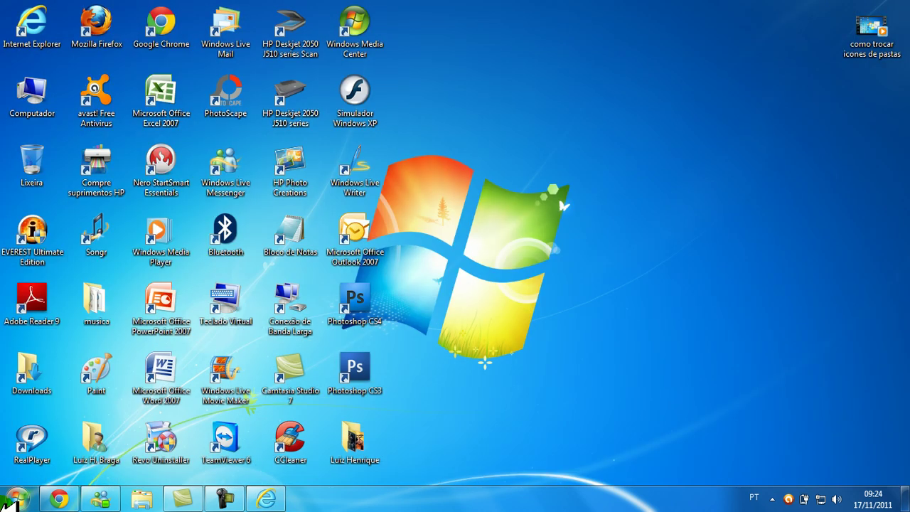
click(27, 501)
text(windows yp)
key(BackSpace)
key(BackSpace)
text(update)
key(Return)
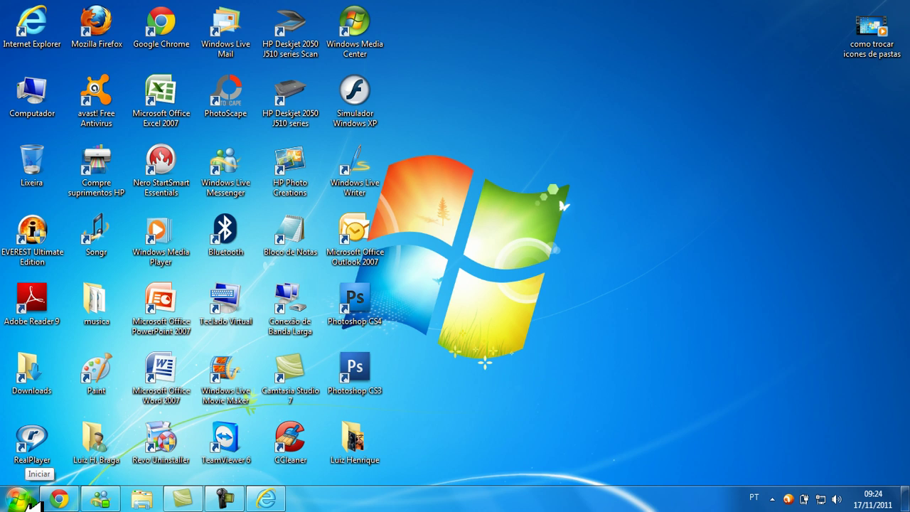
Find Windows Update by searching the installed programs for "windows up" and open it.
click(20, 499)
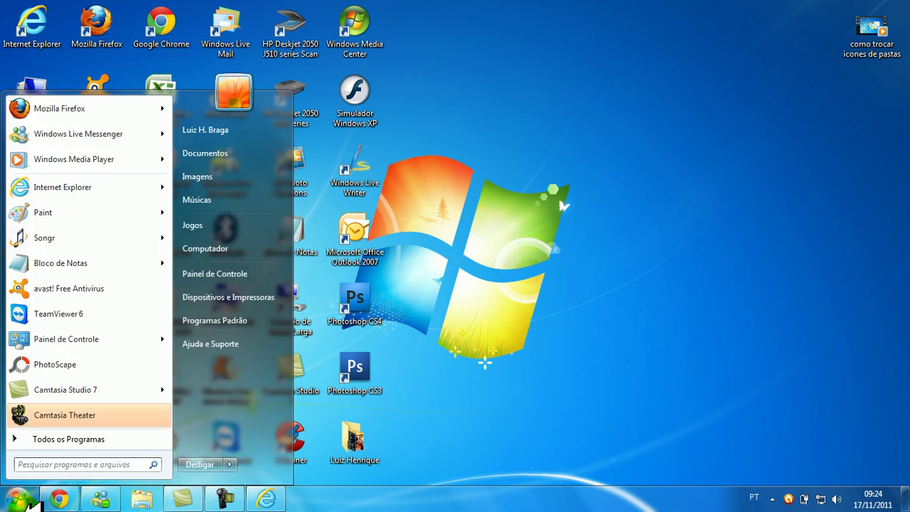
text(window)
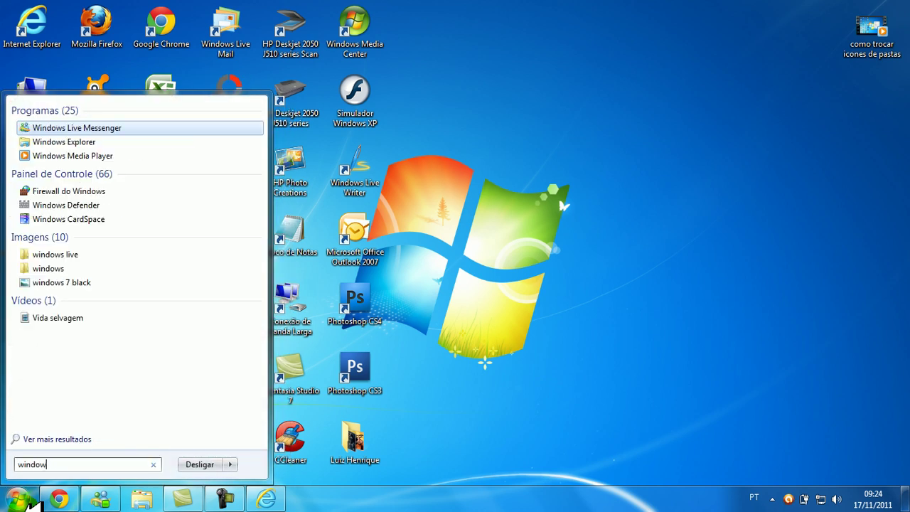
text(s up)
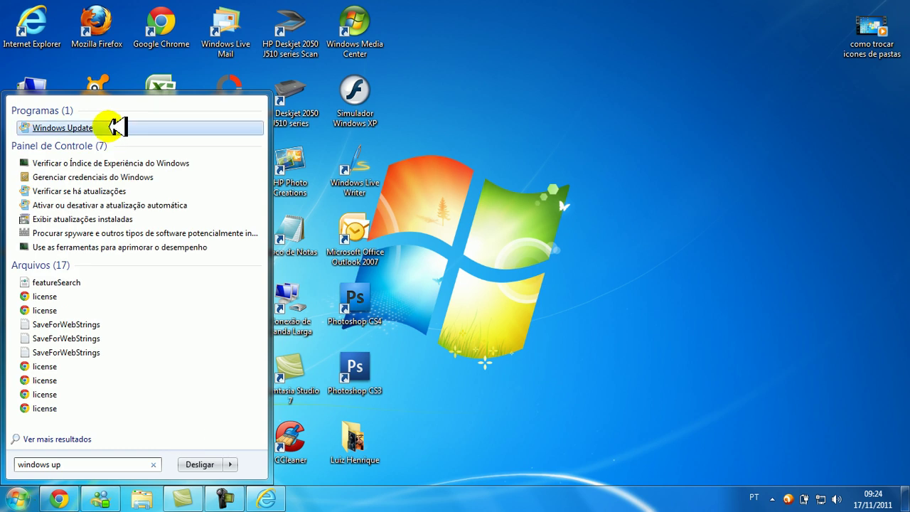
click(116, 126)
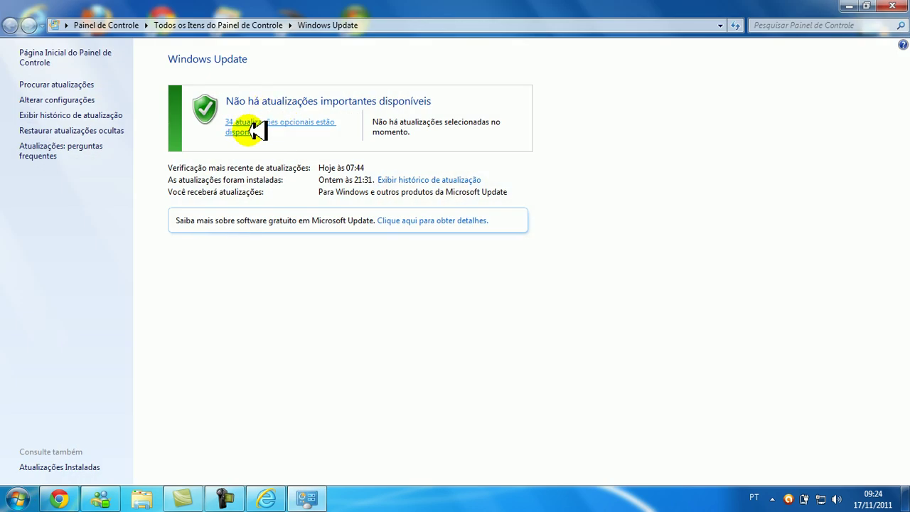
Review the Windows 7 language packs among the optional updates and confirm the list without selecting any.
click(254, 130)
key(BackSpace)
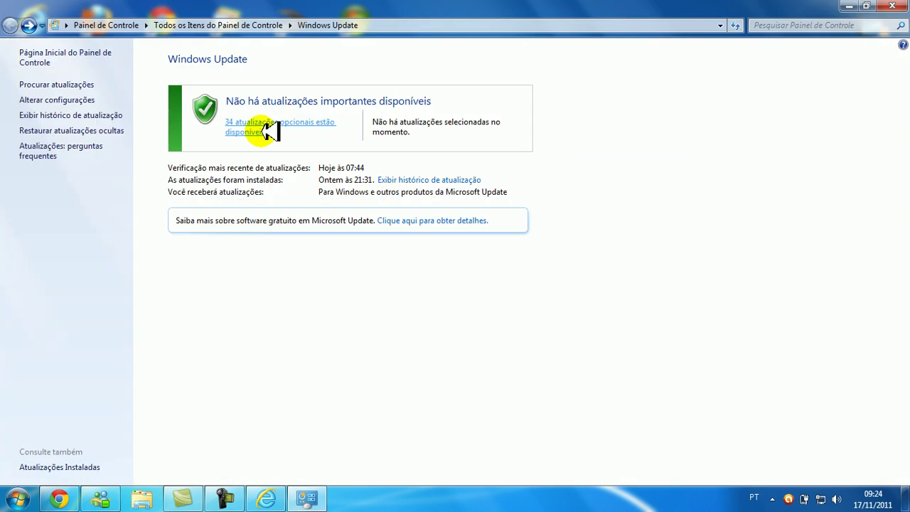
click(263, 131)
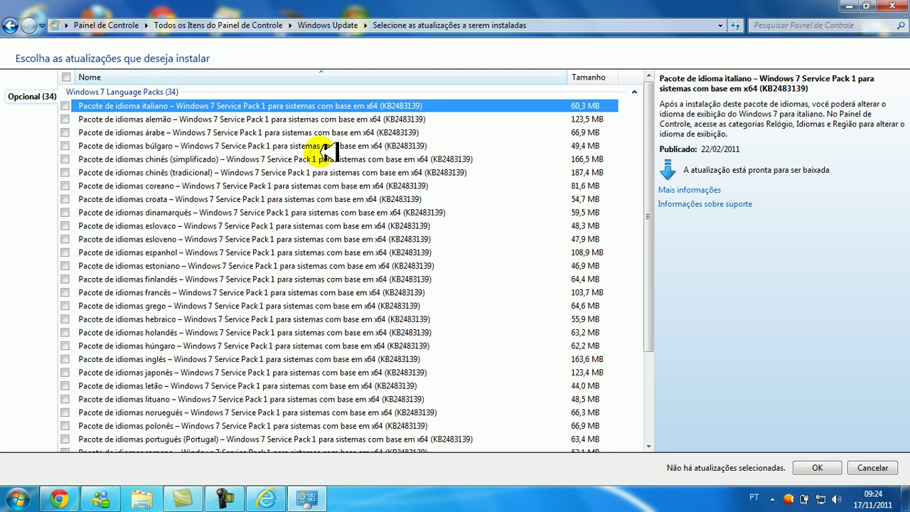
key(BackSpace)
key(alt+Right)
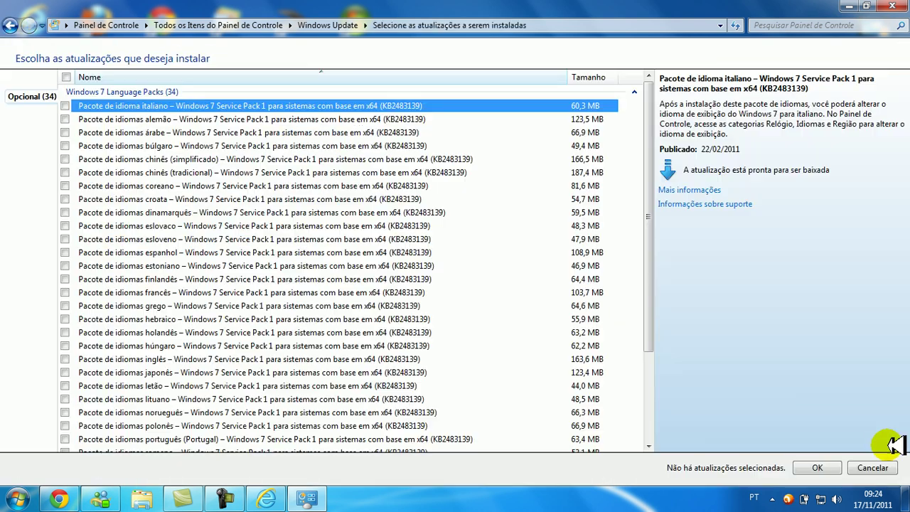
click(818, 468)
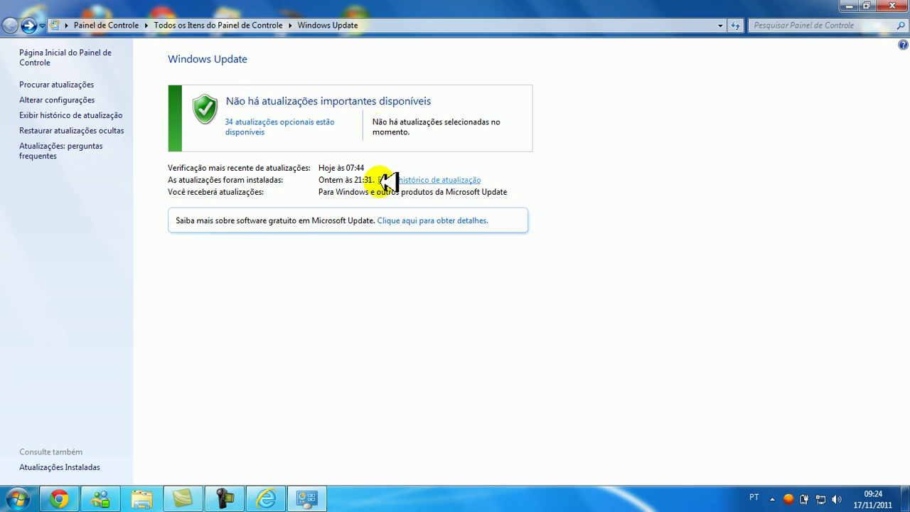
Look through the installed updates in the update history and close Windows Update.
click(452, 180)
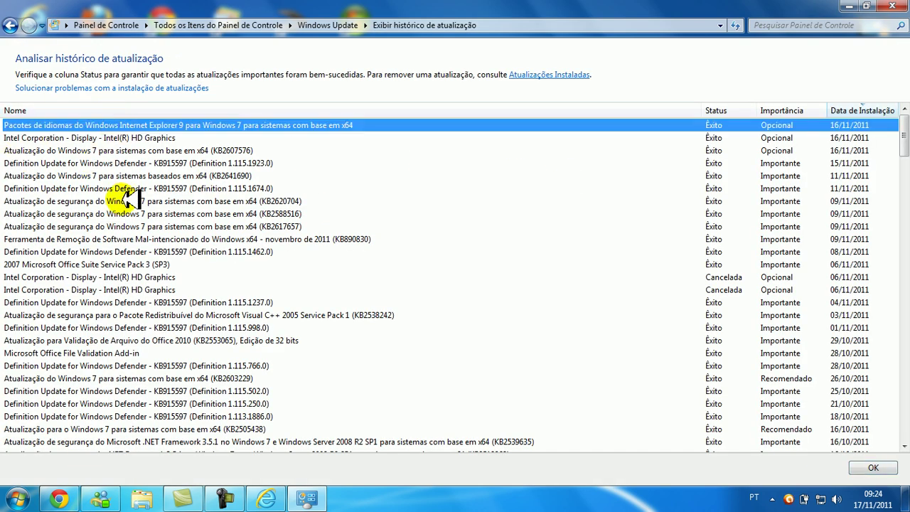
scroll(185, 239, down, 4)
scroll(185, 239, down, 20)
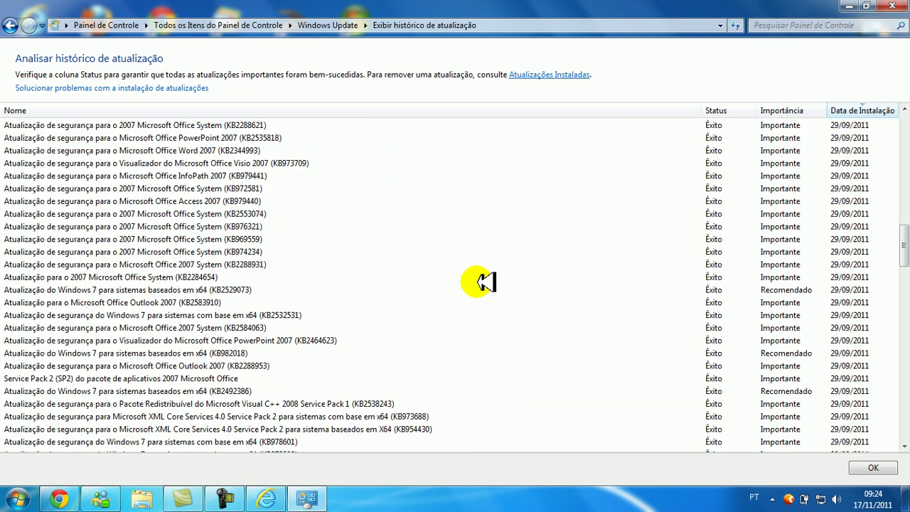
drag(905, 207, 905, 110)
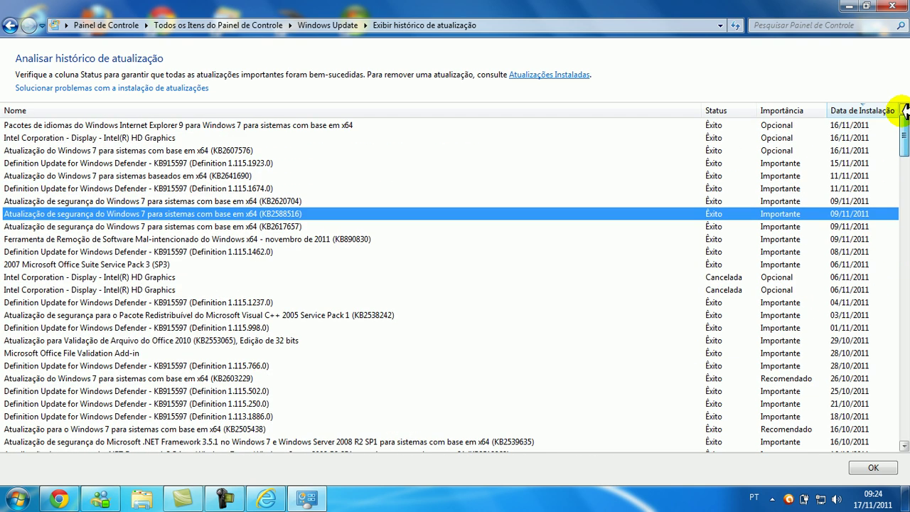
key(alt+Left)
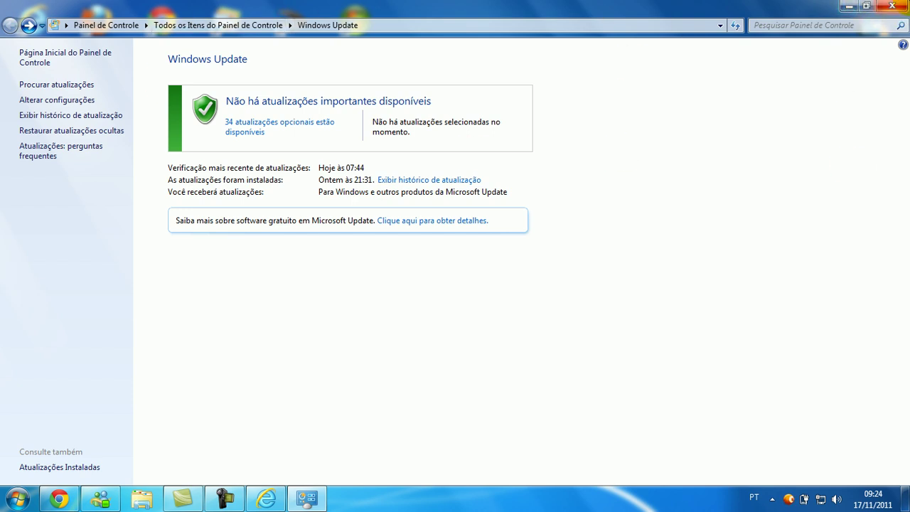
click(892, 6)
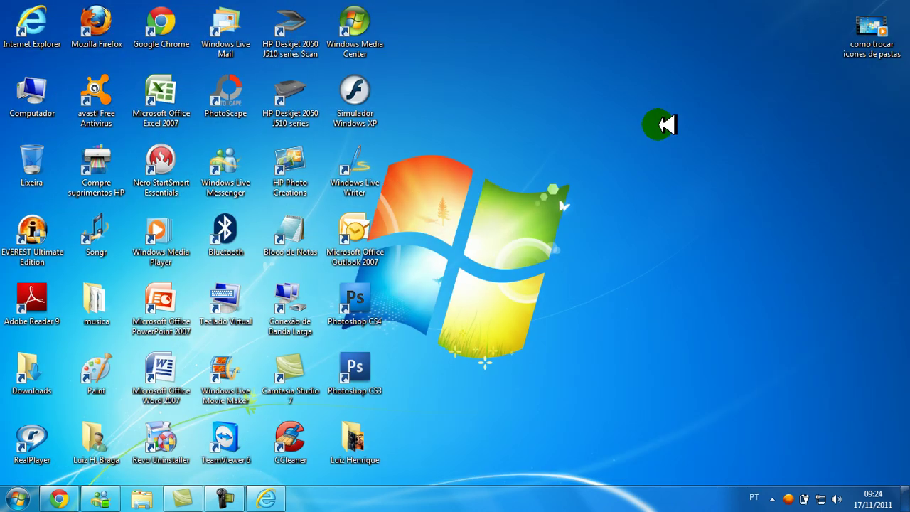